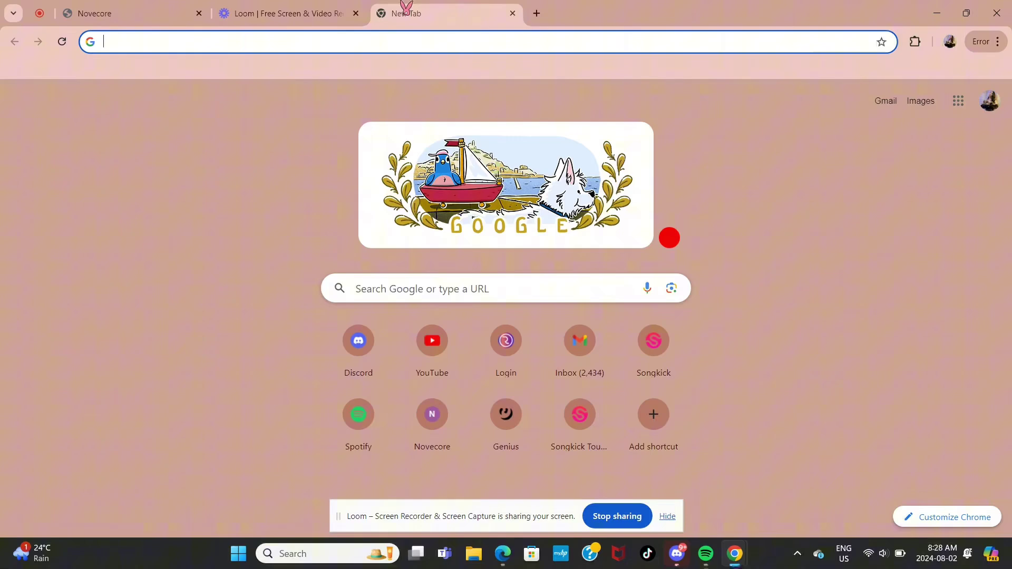
Close the Loom screen-recorder page in Chrome
click(356, 14)
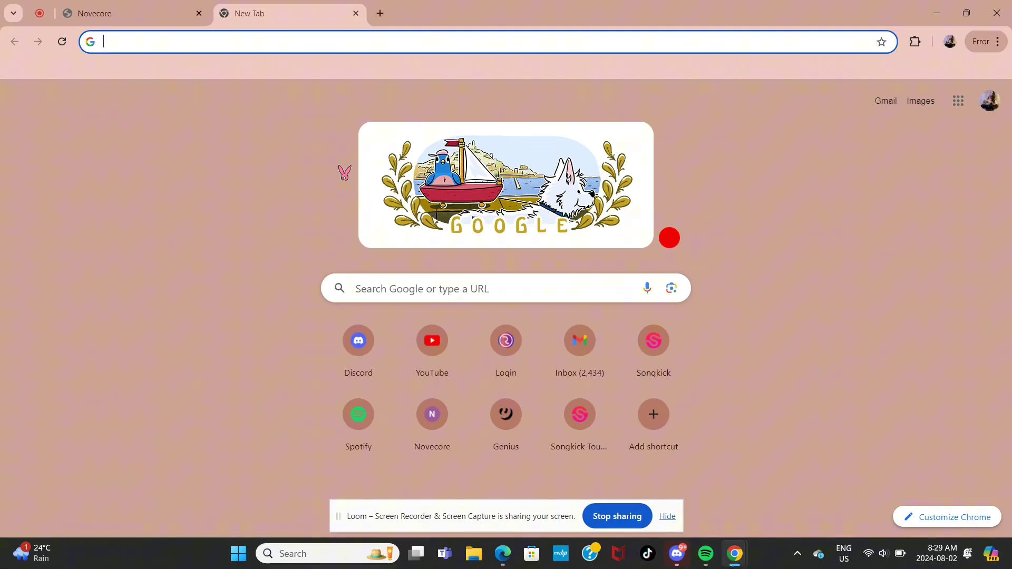
text(nov)
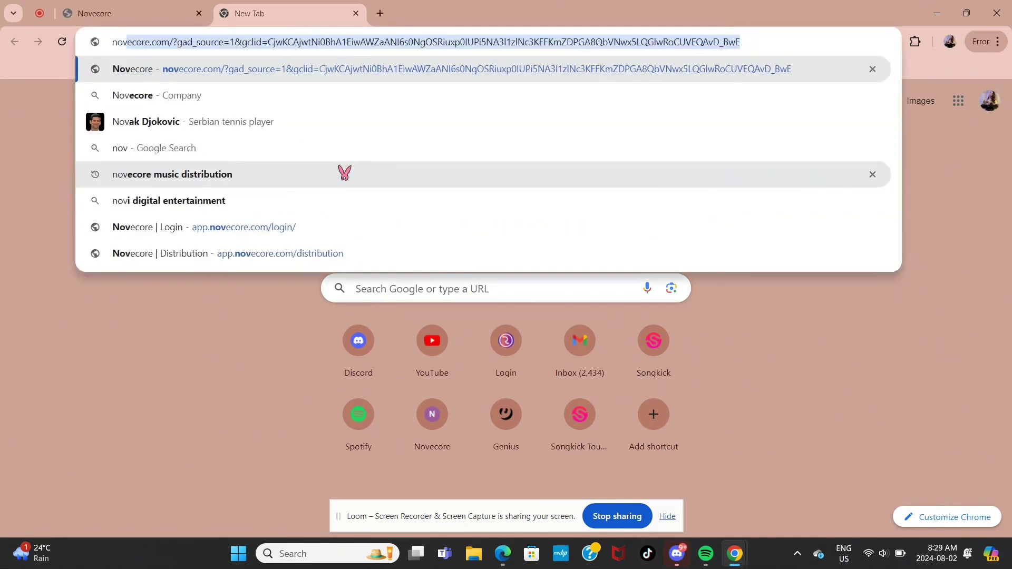
text(ecore)
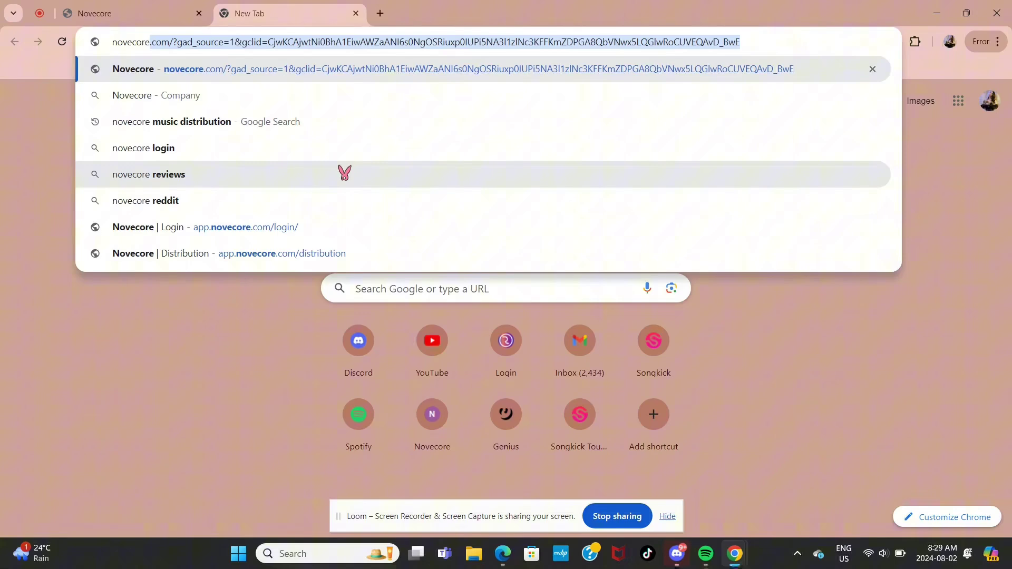
Load the Novecore homepage, log in, and start creating a new release
click(128, 70)
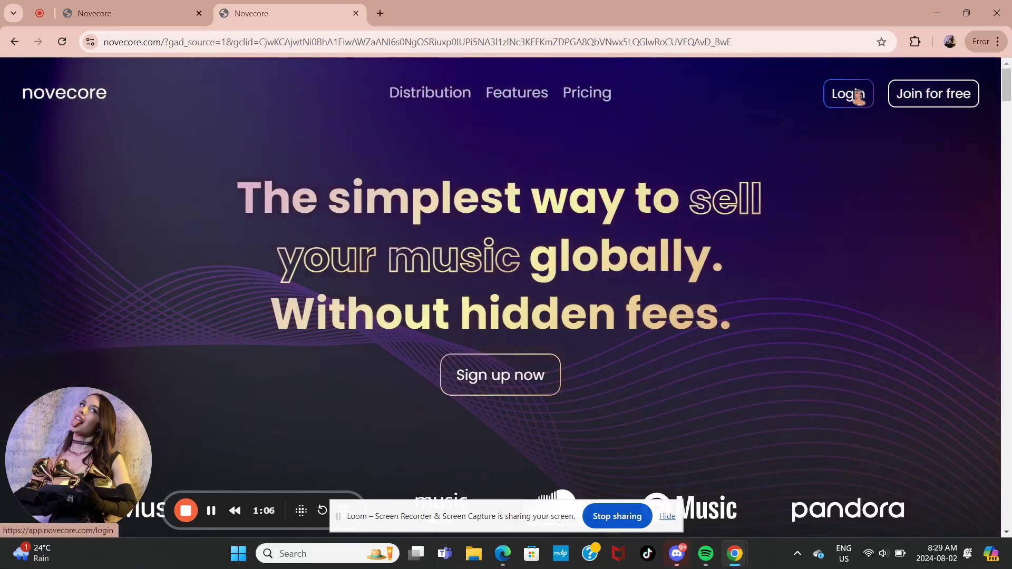
click(856, 96)
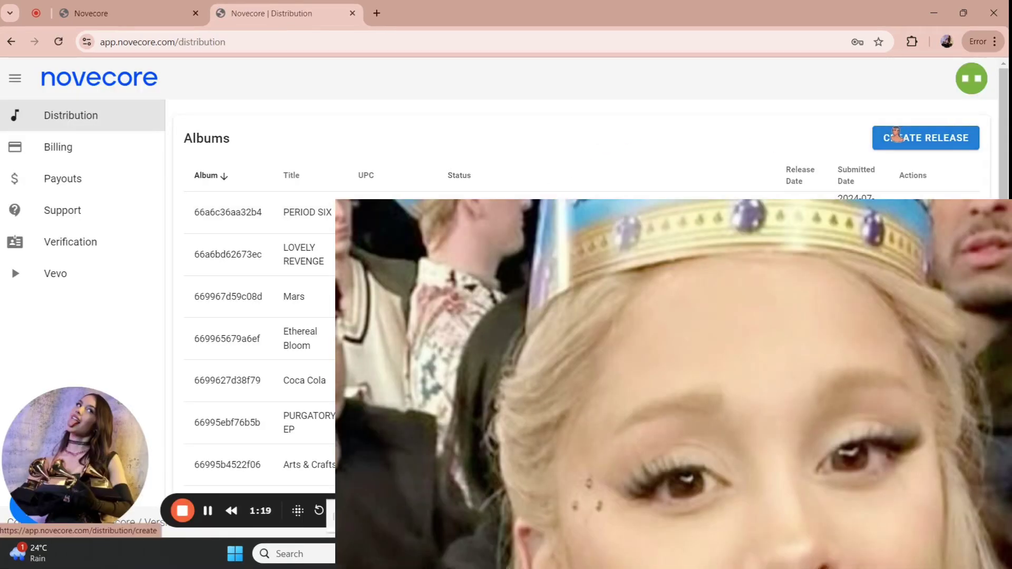
click(895, 136)
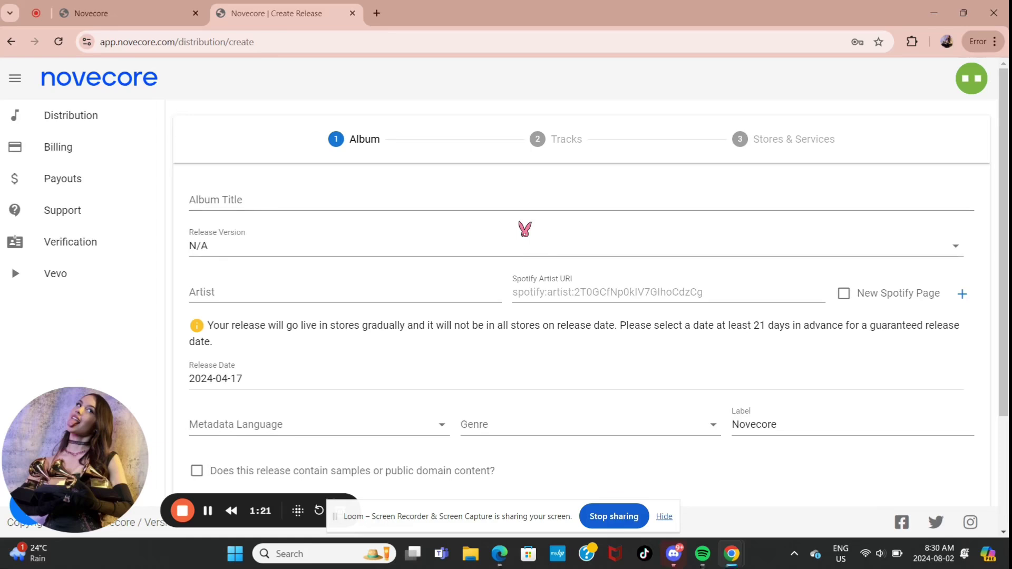
Enter album title Candy, artist Jiafei slay, and request a new Spotify artist page
click(508, 204)
text(Candy)
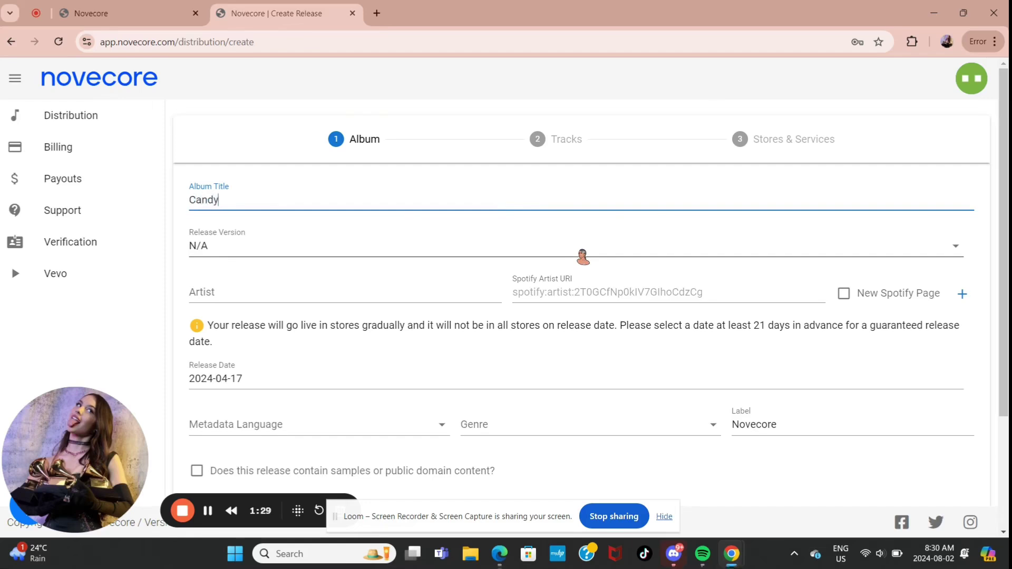
click(368, 290)
text(Pandy Mart)
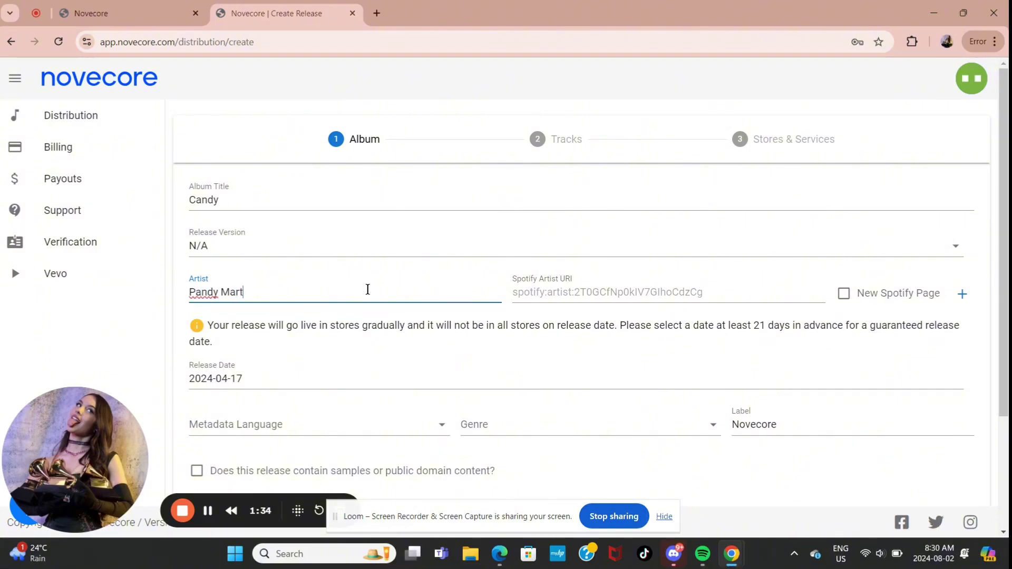
text(in)
text(ez)
click(546, 293)
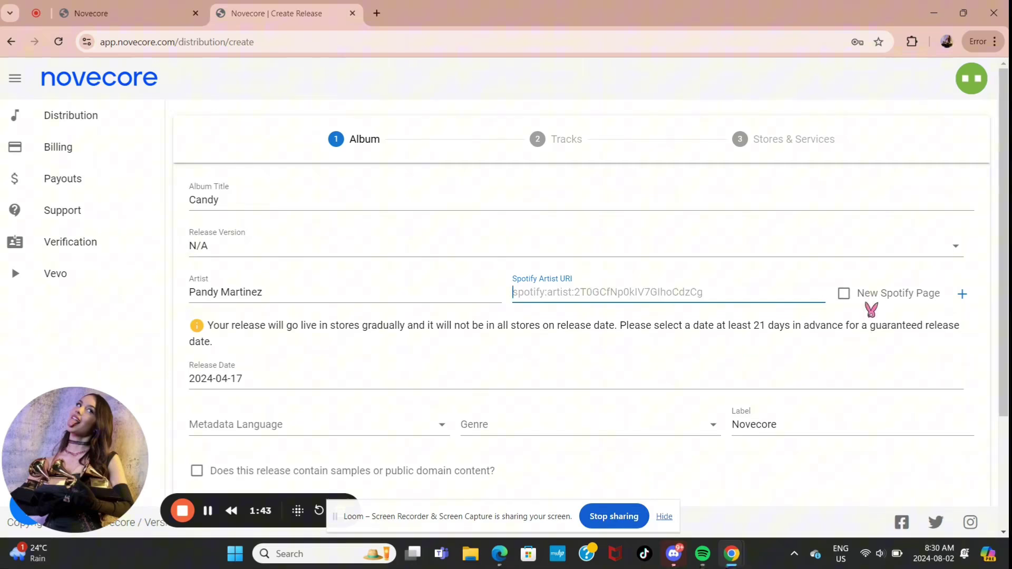
click(845, 293)
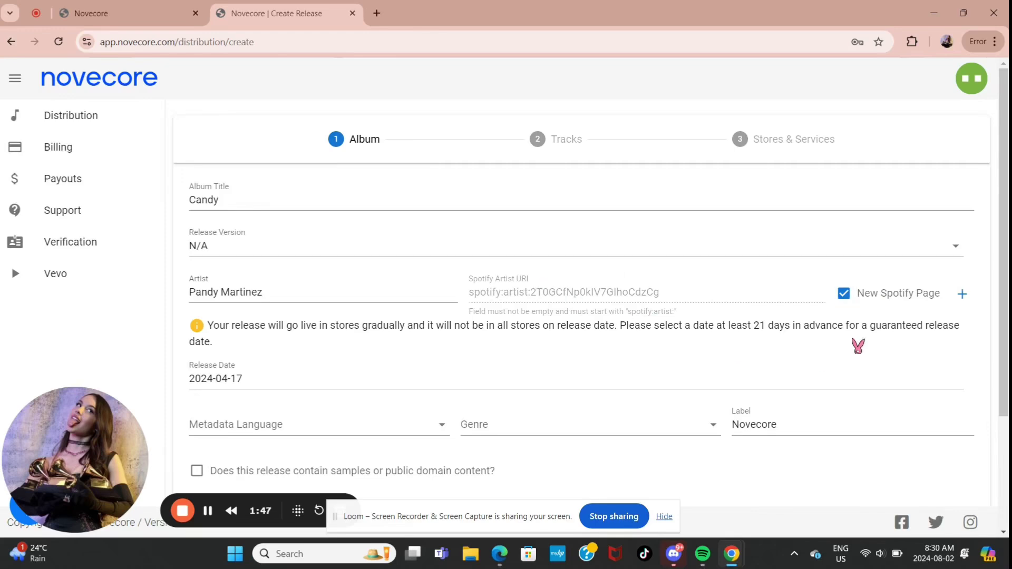
drag(1007, 277, 1007, 356)
text(Jiafei slay)
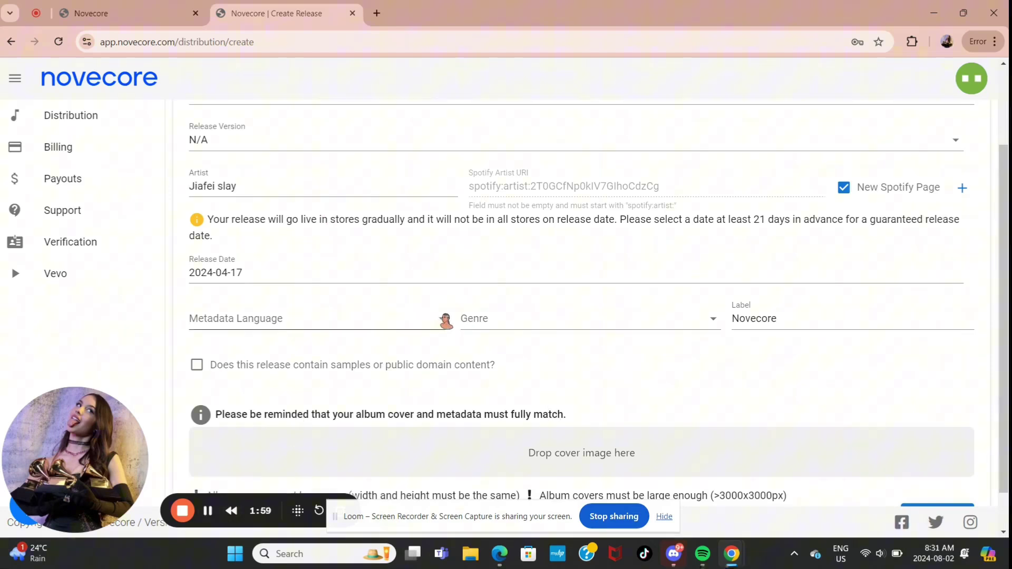
Set metadata language to Spanish and genre to Alternative
click(444, 320)
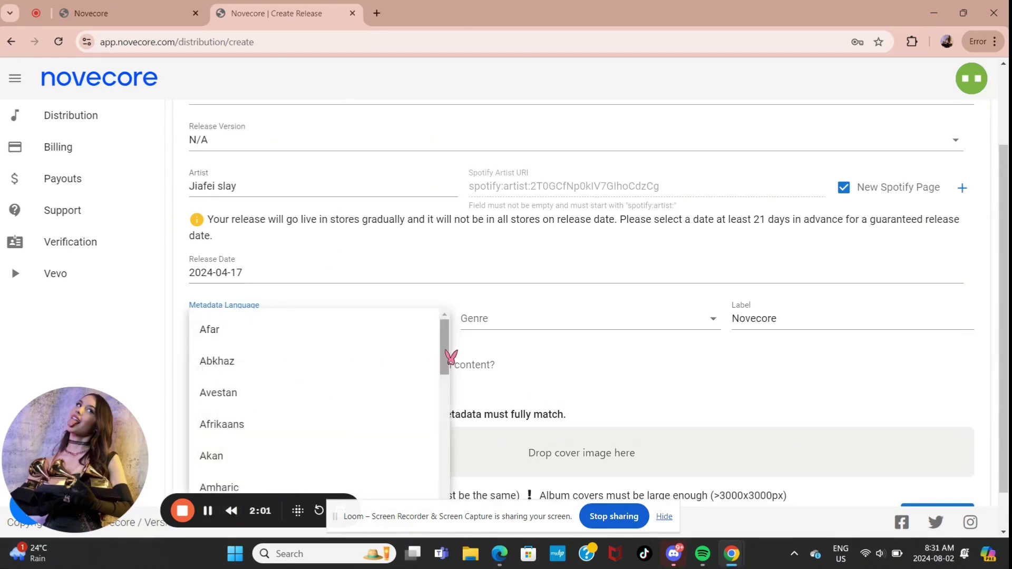
mouse_move(449, 357)
mouse_down()
mouse_move(435, 496)
mouse_move(447, 435)
mouse_up()
scroll(448, 439, down, 2)
scroll(448, 455, down, 1)
scroll(451, 474, down, 1)
scroll(456, 491, down, 2)
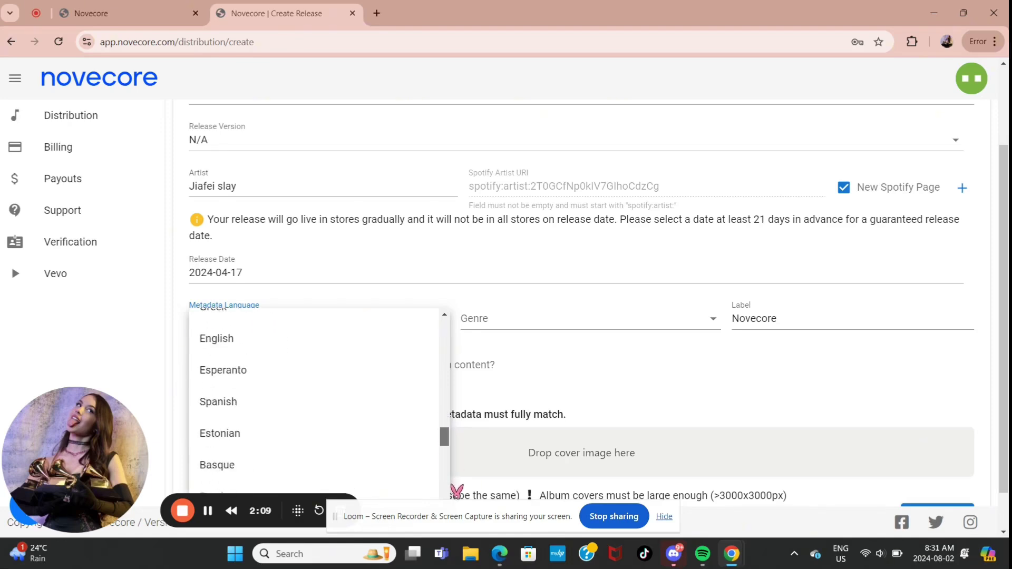
scroll(457, 492, down, 4)
scroll(454, 514, up, 2)
scroll(450, 512, up, 2)
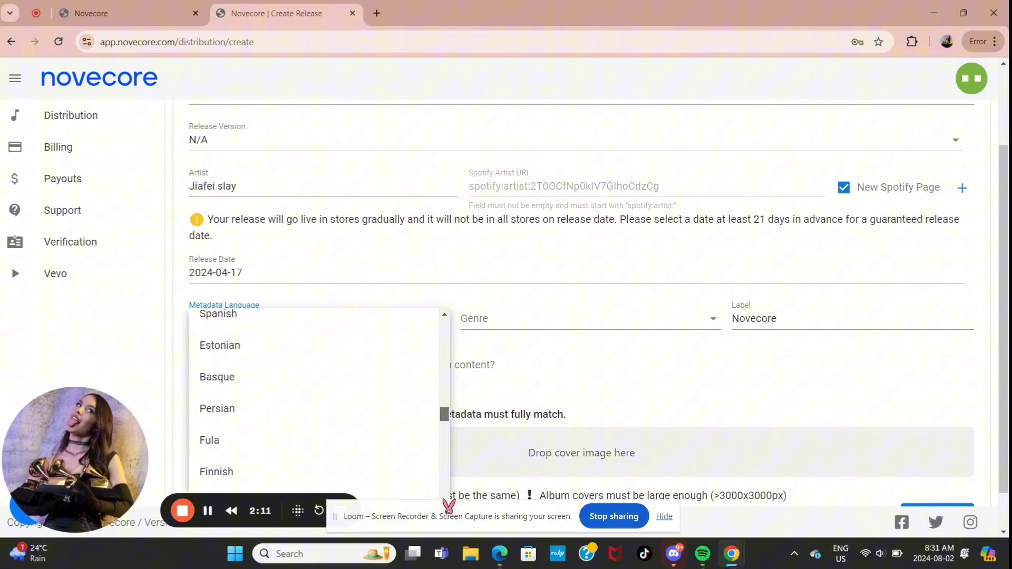
scroll(448, 504, up, 1)
scroll(449, 504, up, 1)
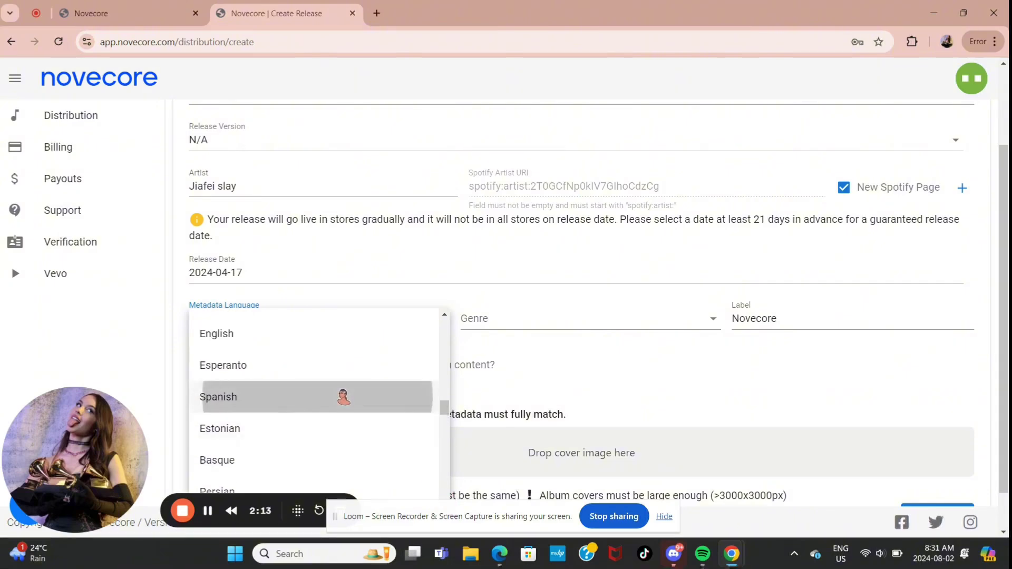
click(342, 398)
click(576, 321)
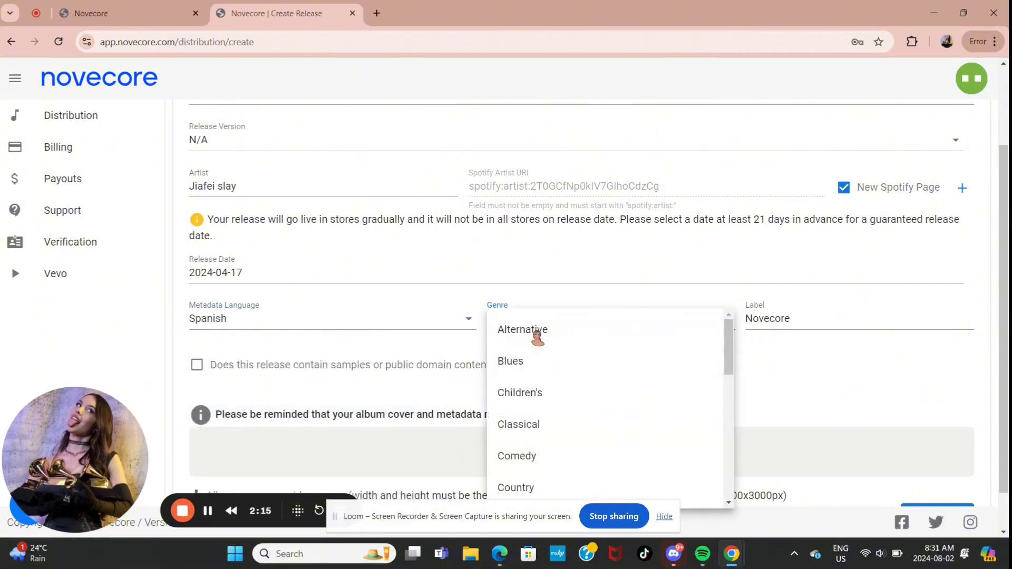
click(538, 337)
Replace the record label with Jiafei slay, fixing its capitalisation
click(782, 318)
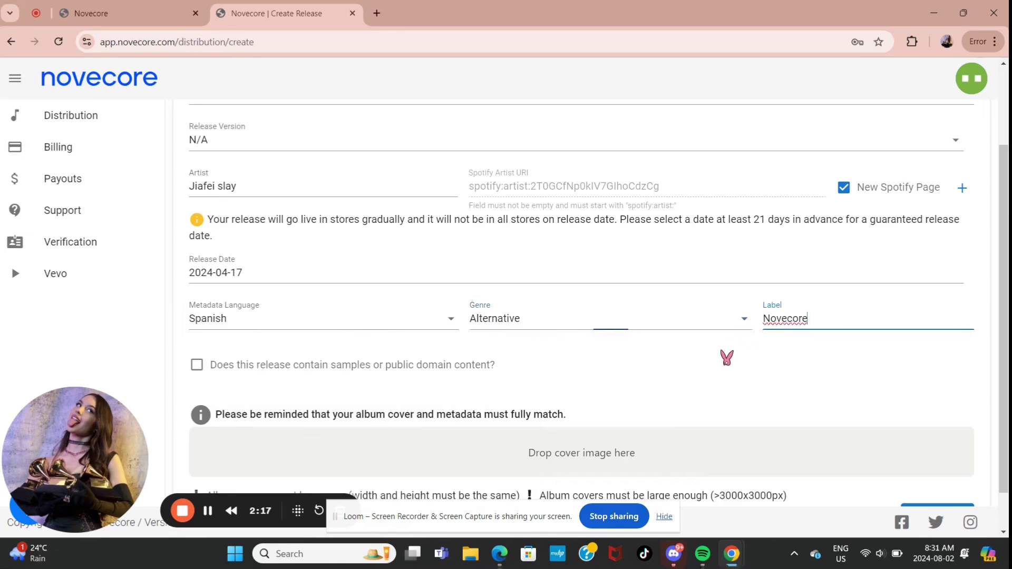
key(BackSpace)
key(BackSpace)
key(BackSpace)
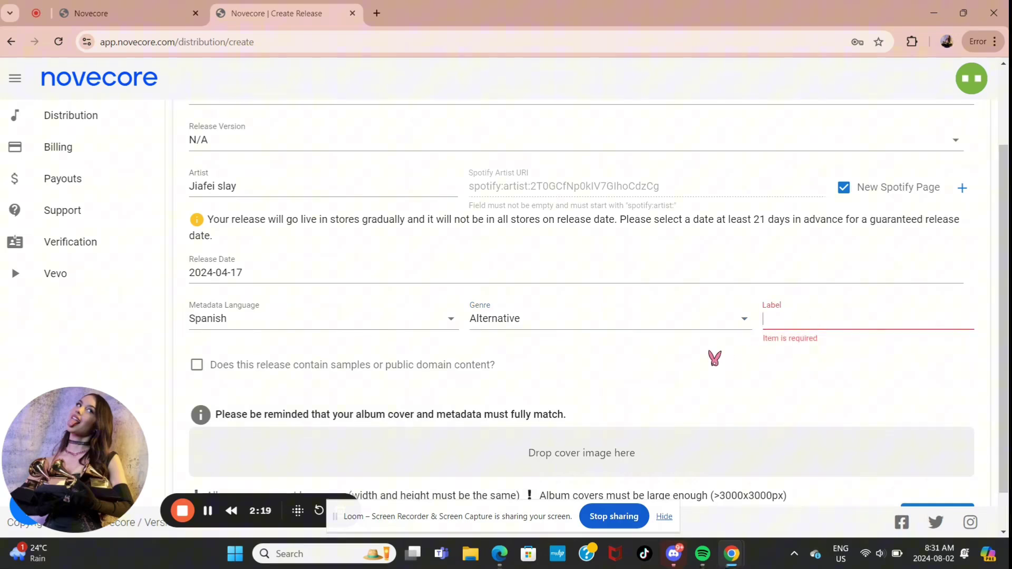
text(R)
key(BackSpace)
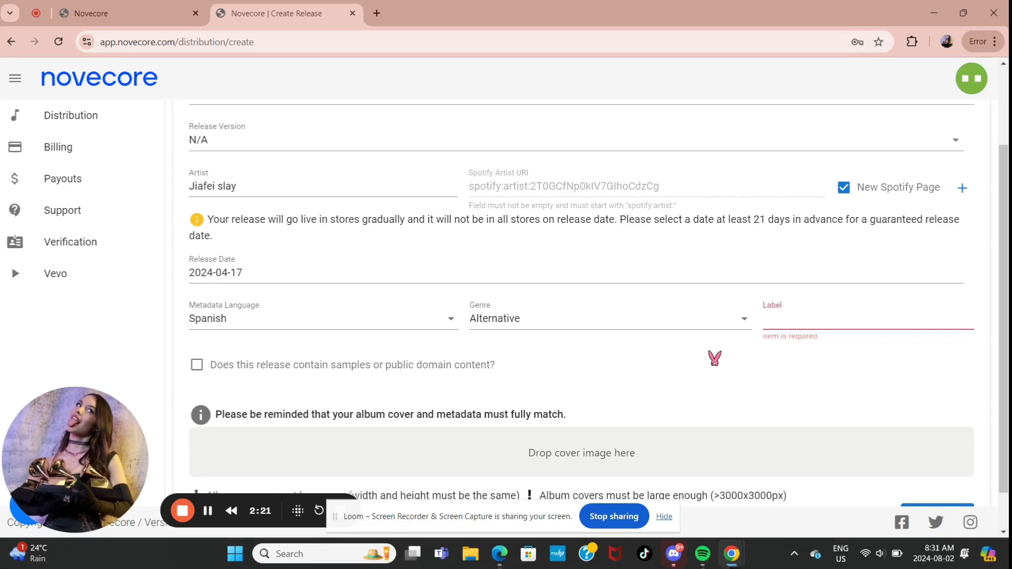
text(Jiafei Slay)
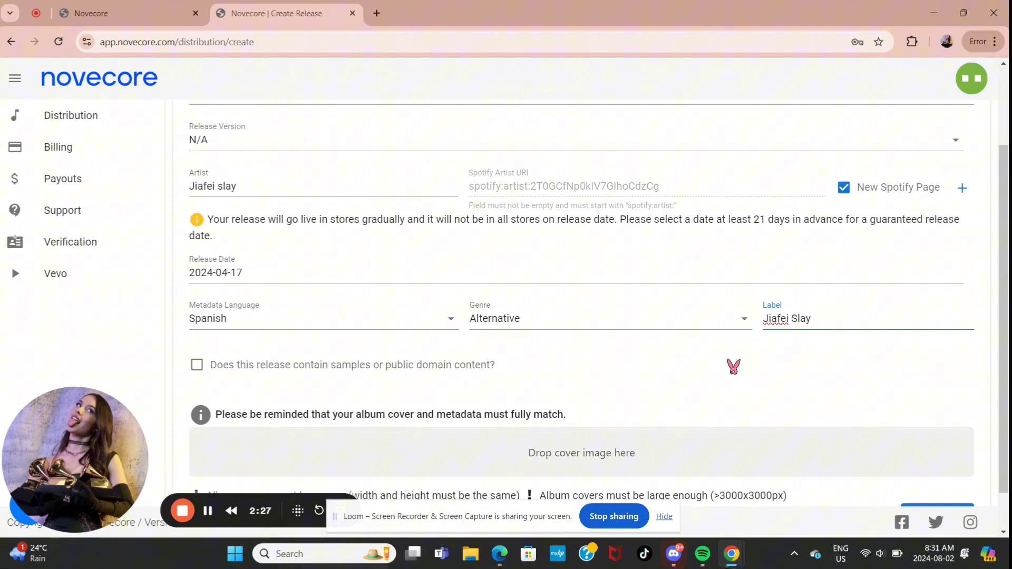
click(792, 352)
click(797, 318)
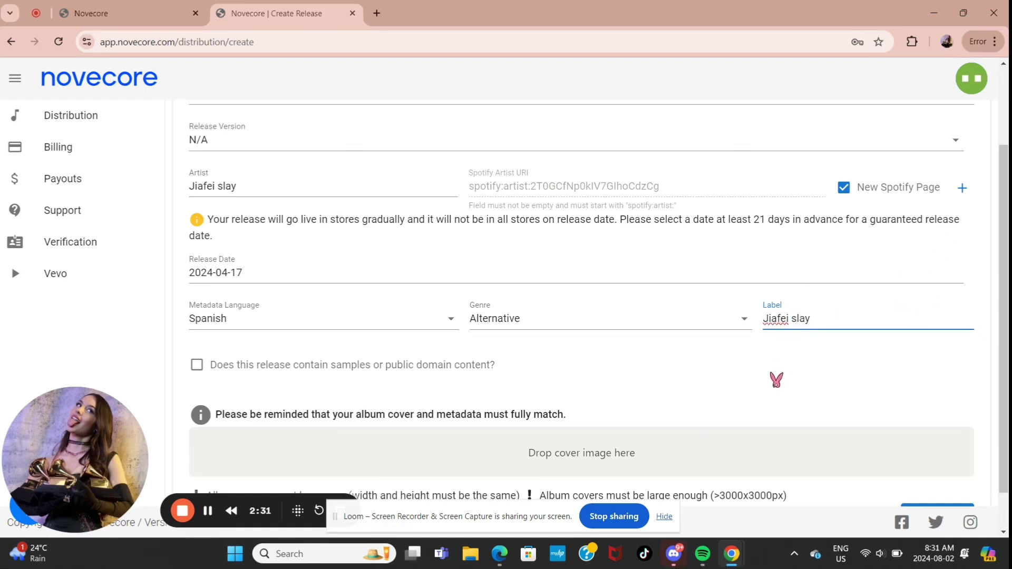
click(776, 381)
scroll(625, 413, down, 1)
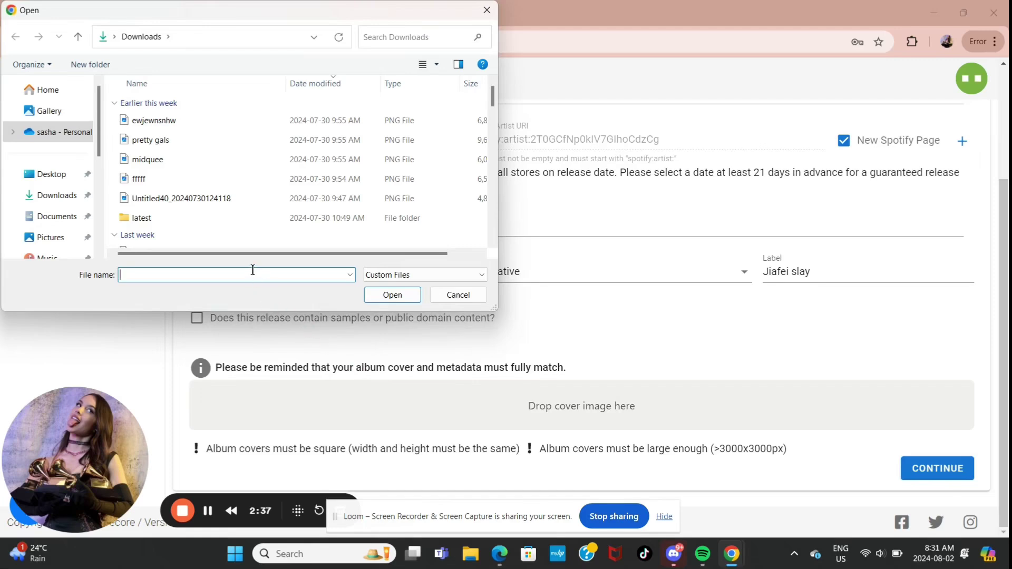
text(won)
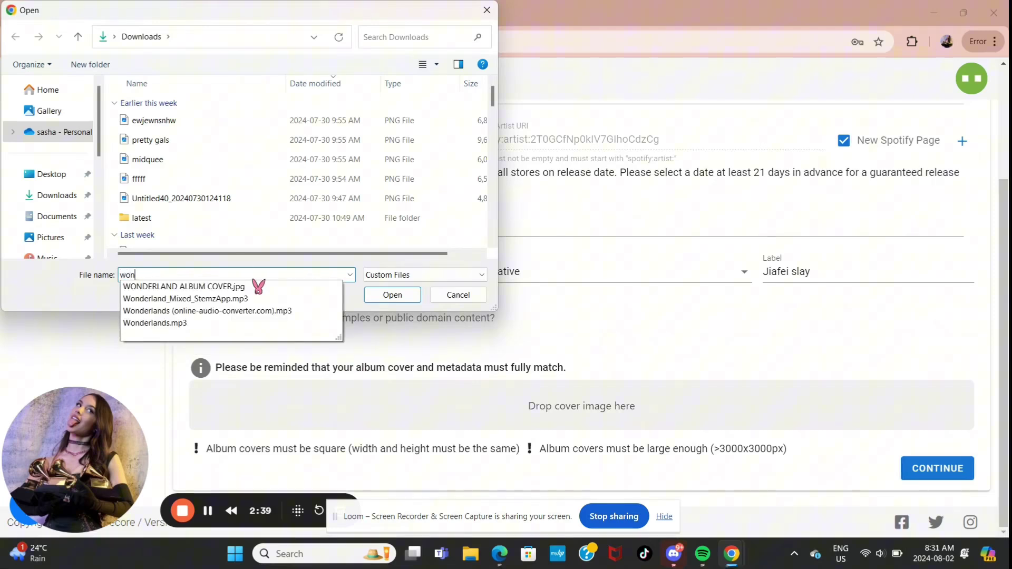
Upload WONDERLAND ALBUM COVER.jpg as cover art and continue to the Tracks step
click(188, 287)
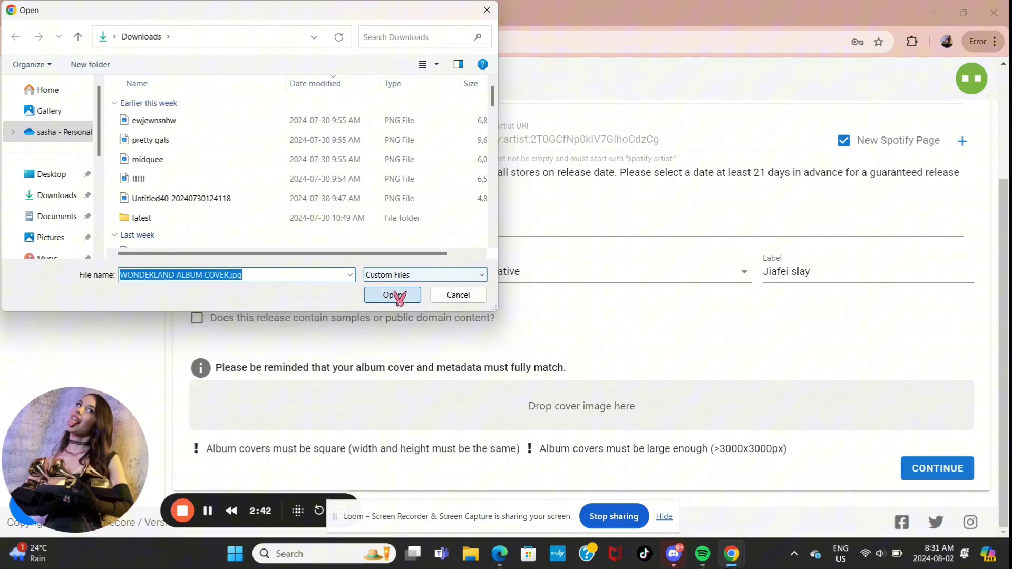
click(401, 295)
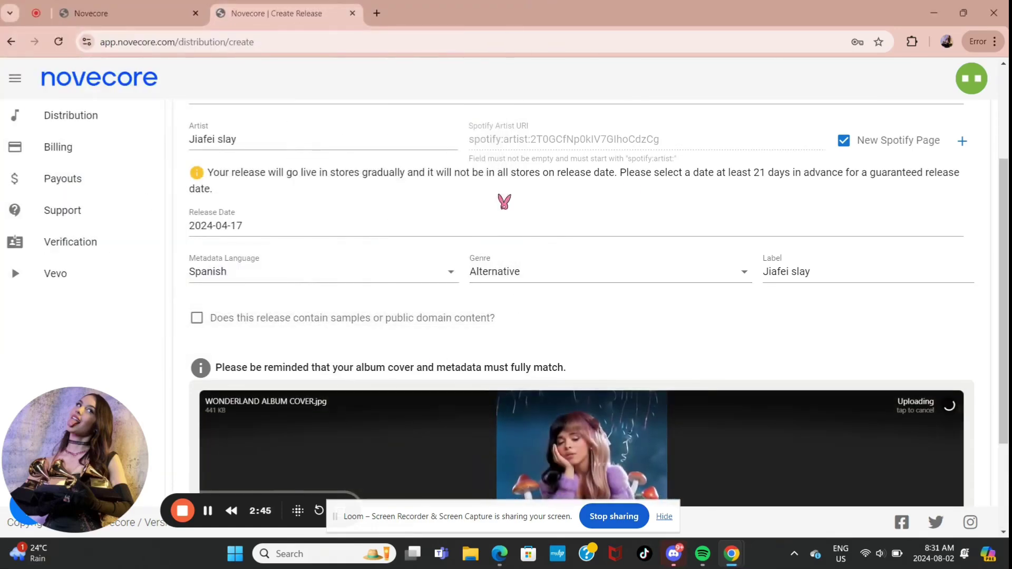
scroll(721, 423, down, 2)
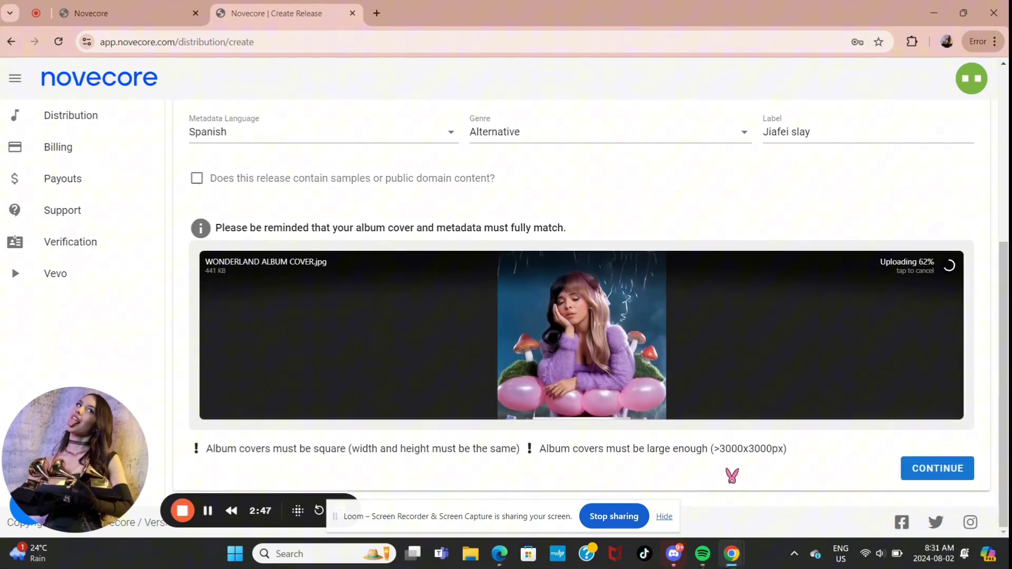
drag(720, 449, 781, 449)
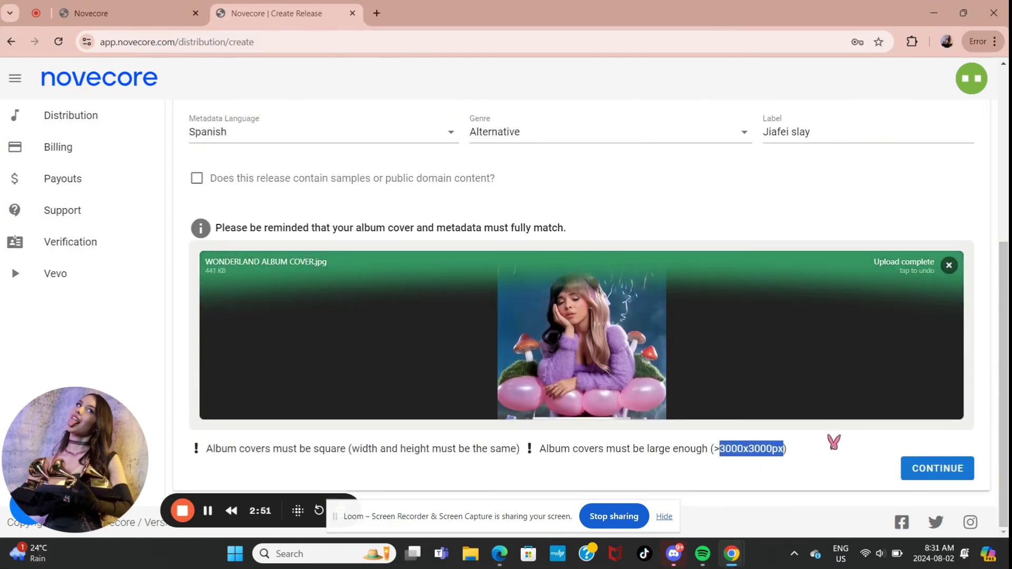
click(832, 443)
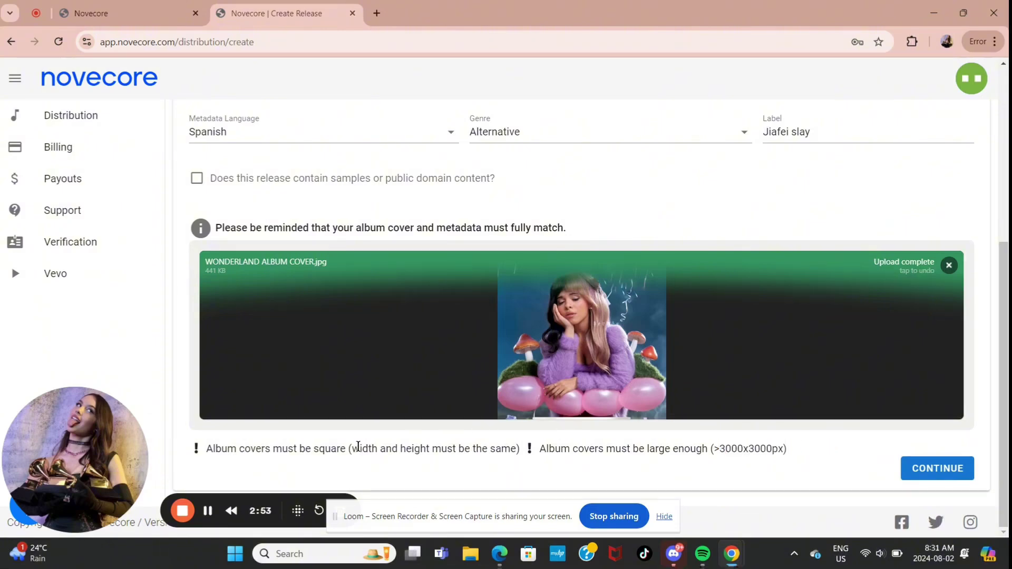
drag(353, 451, 522, 451)
click(479, 483)
click(938, 473)
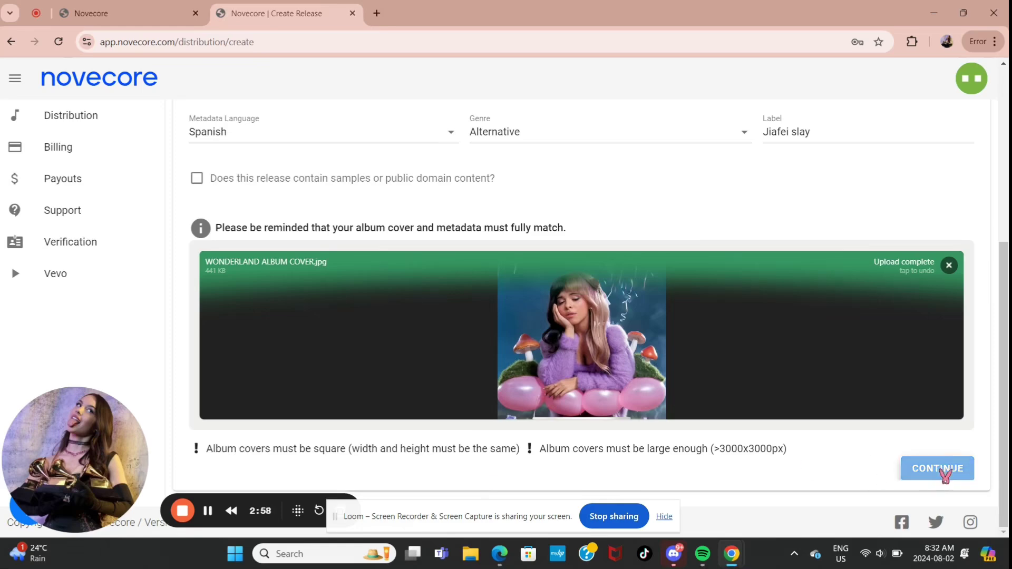
Add a first track and split composer and lyricist Jiafei slay into first and last names
click(230, 248)
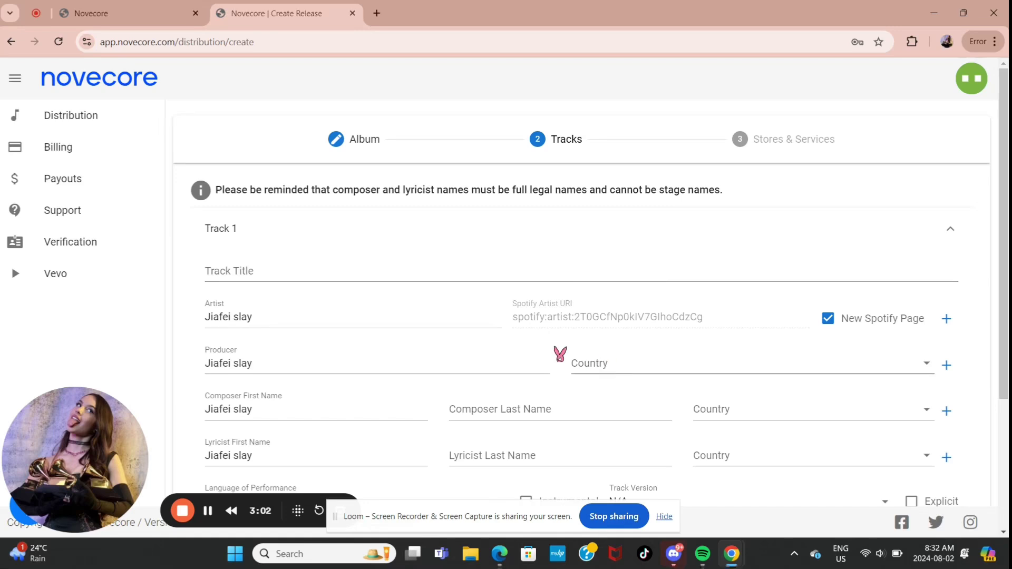
click(349, 361)
click(301, 408)
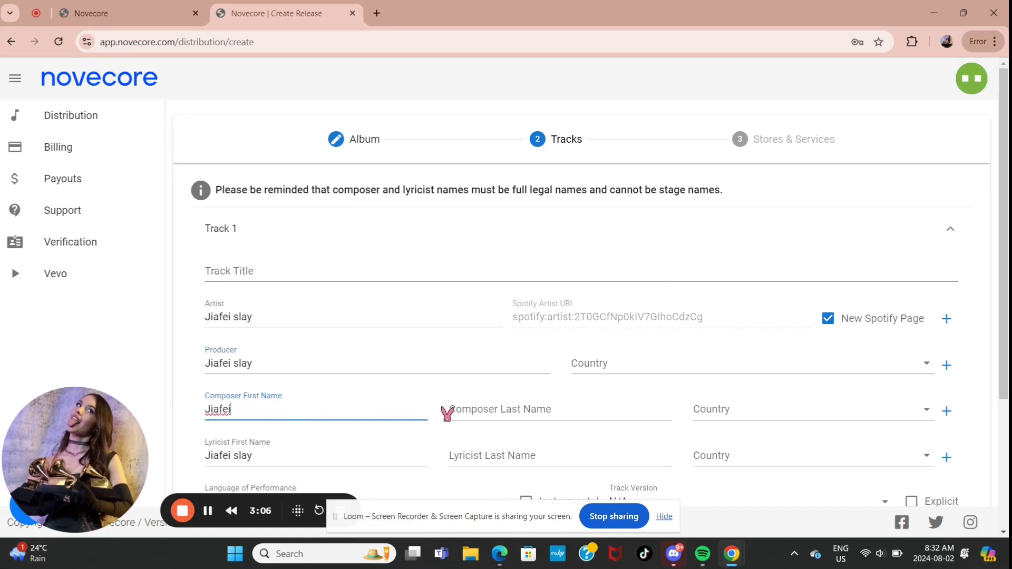
click(476, 408)
text(slay)
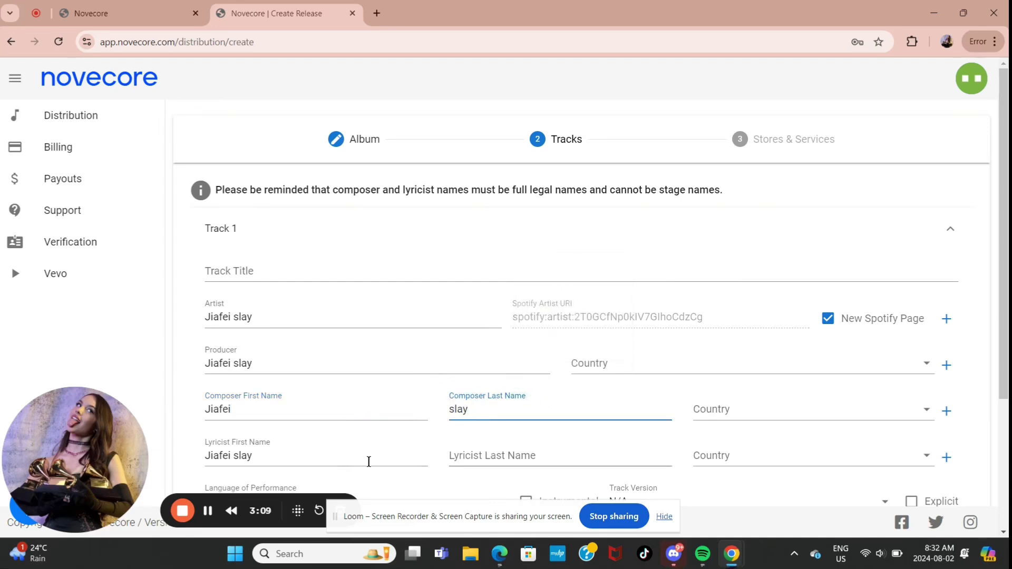
click(349, 462)
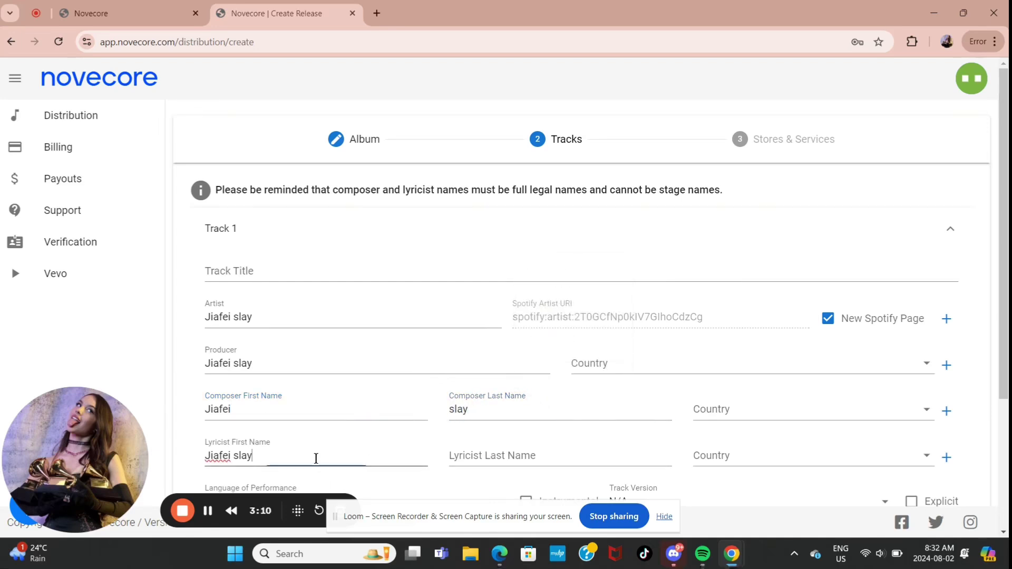
key(BackSpace)
click(474, 452)
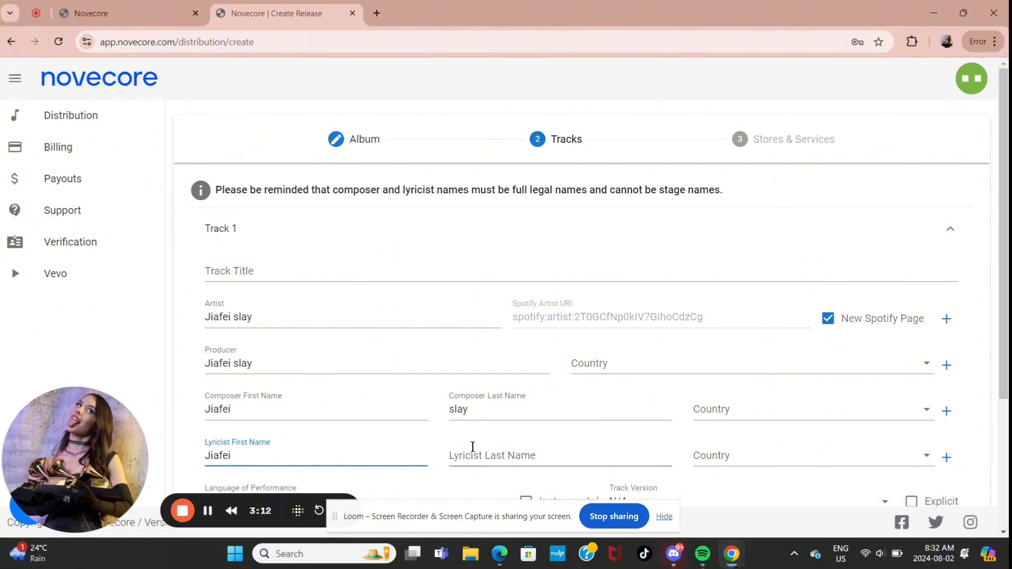
text(slay)
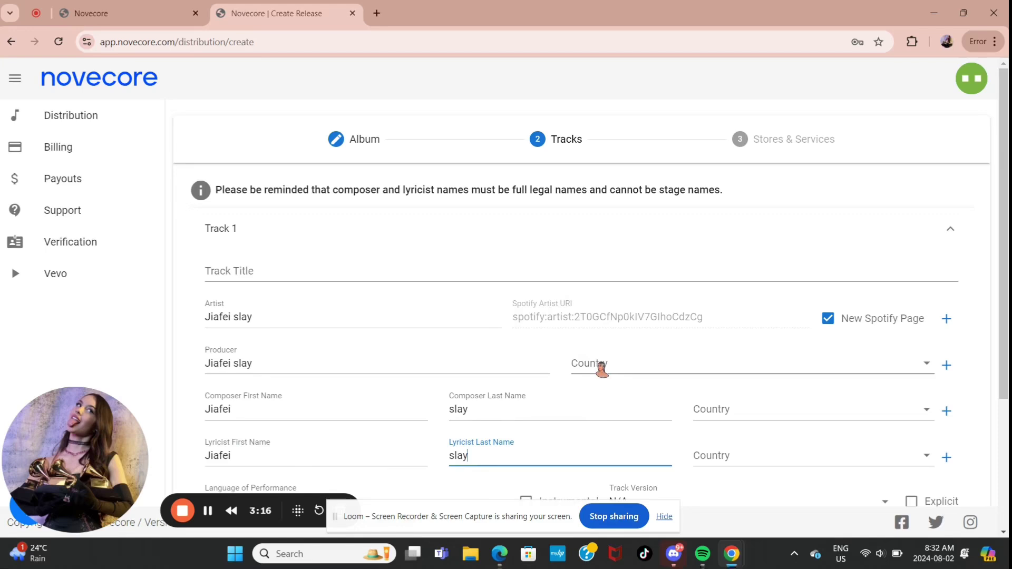
Set producer, composer and lyricist countries to Andorra and title the track Candy
click(602, 369)
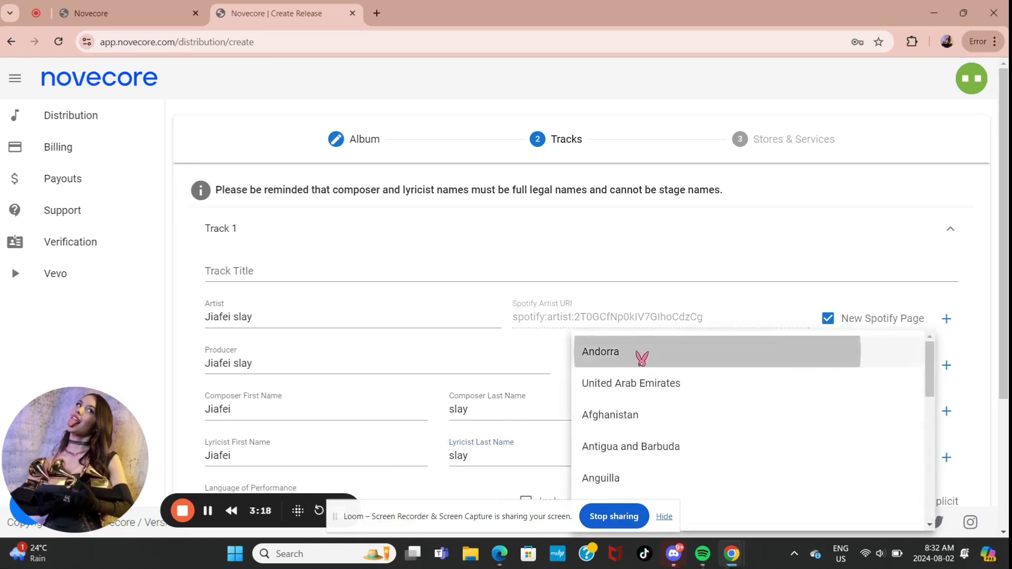
click(642, 359)
click(738, 411)
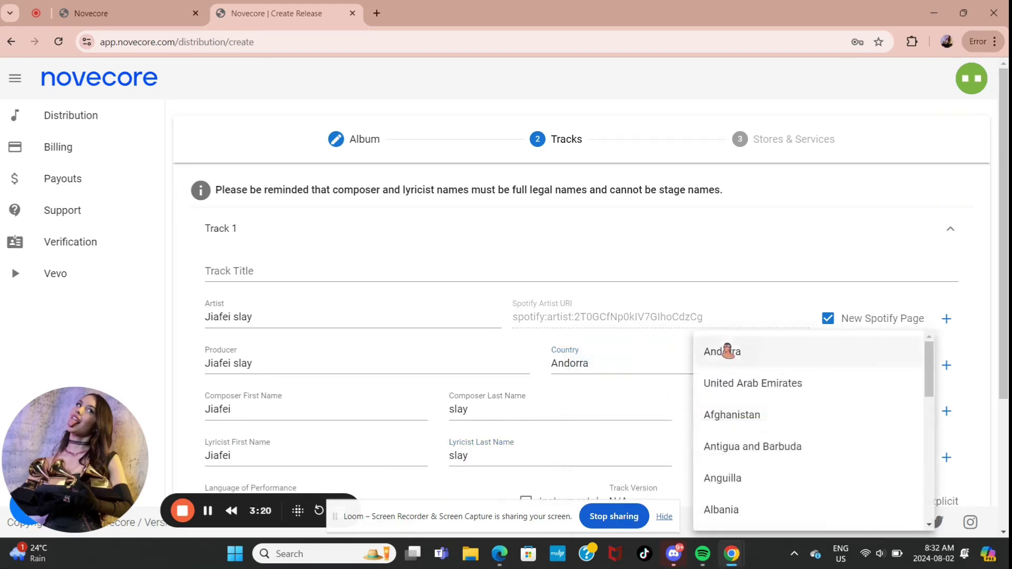
click(728, 351)
click(723, 457)
click(734, 351)
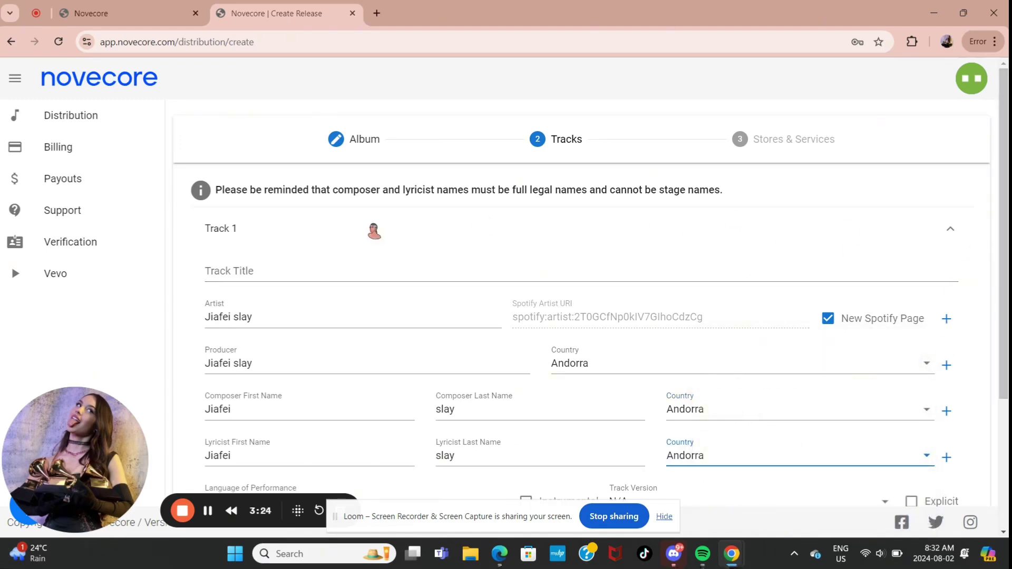
click(298, 275)
text(Candy)
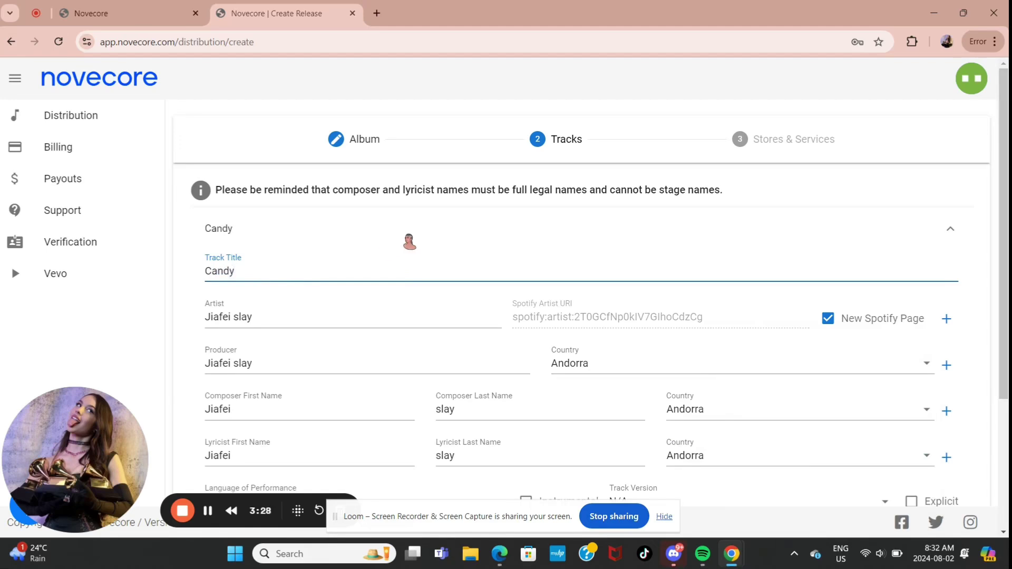
click(409, 240)
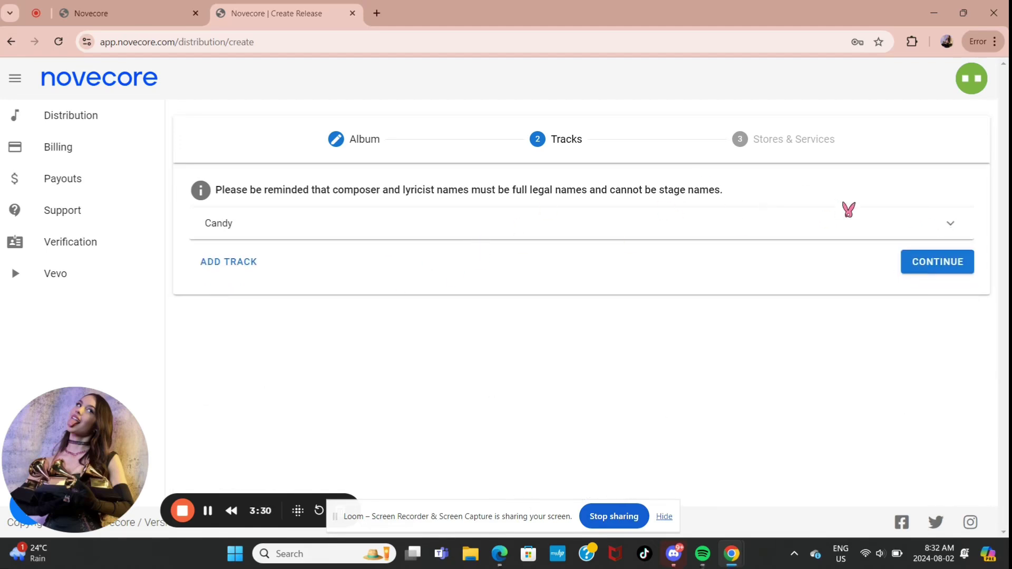
scroll(1007, 299, down, 2)
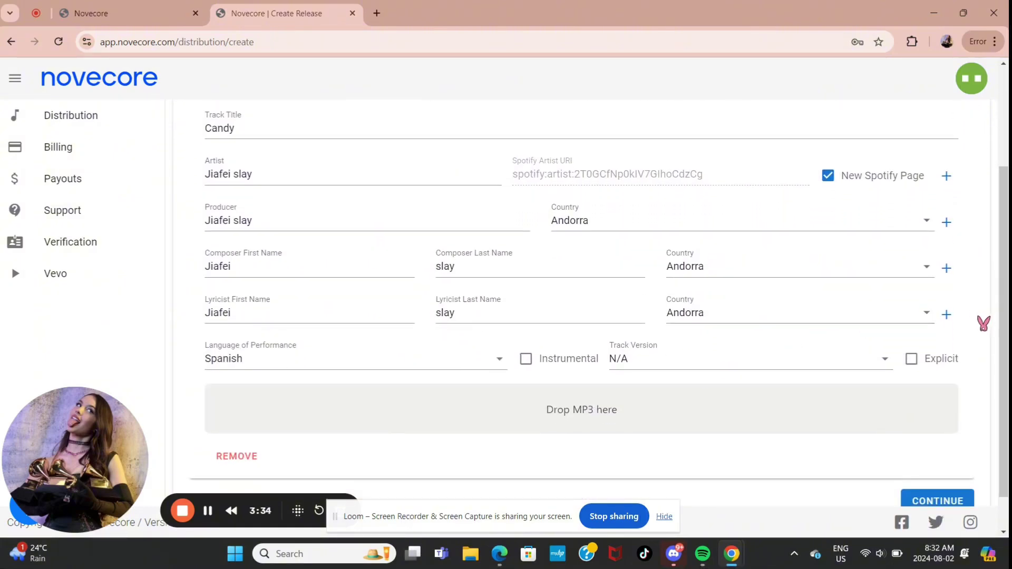
Mark the track explicit, leave instrumental off, and set performance language to Spanish
click(914, 359)
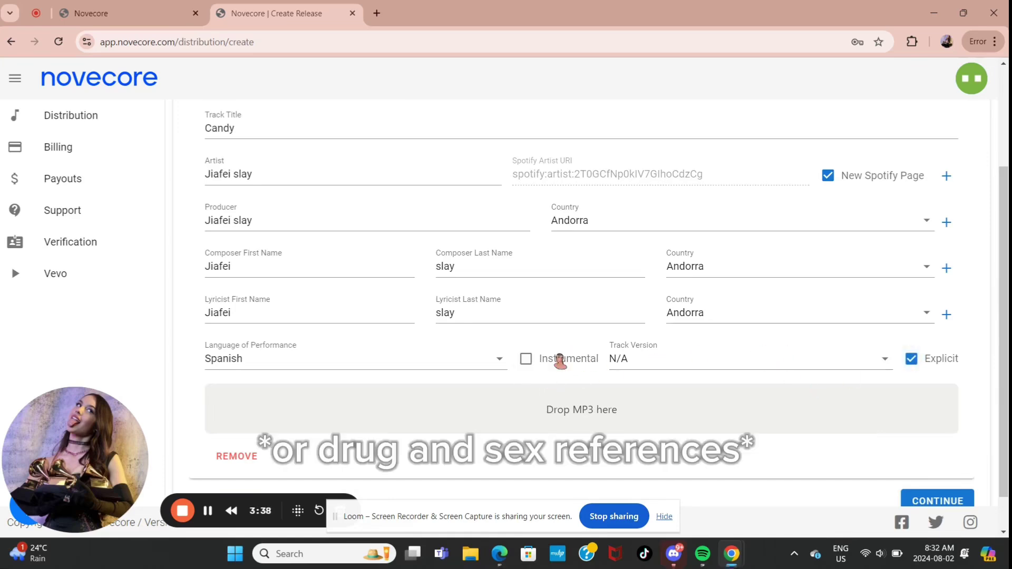
click(525, 359)
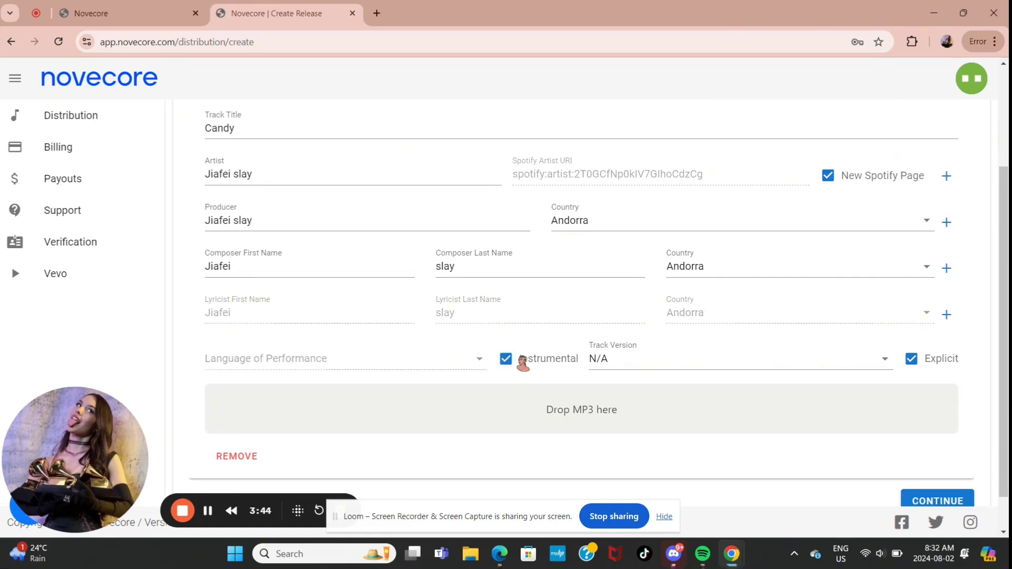
click(506, 358)
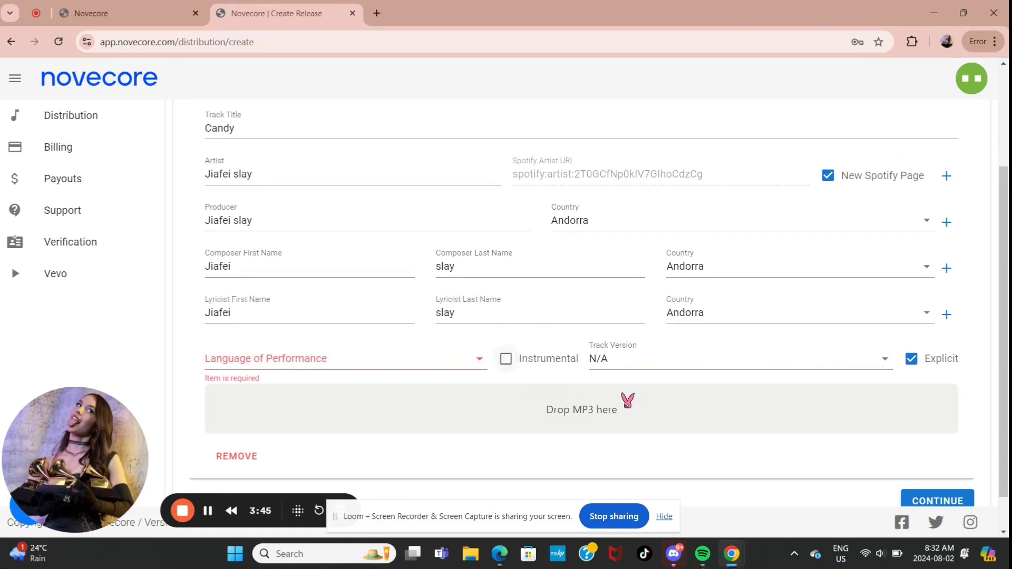
click(446, 358)
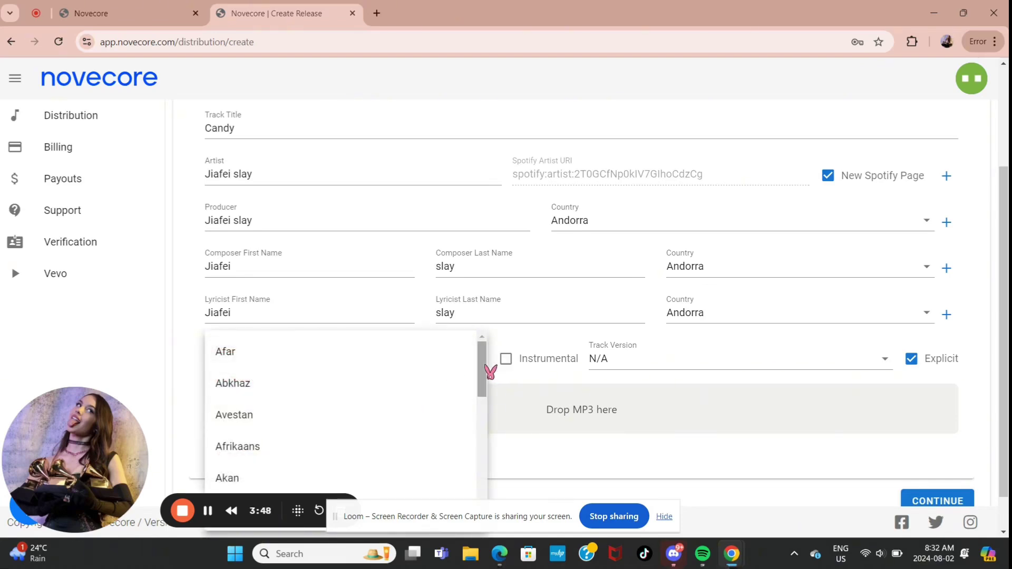
drag(483, 369, 494, 553)
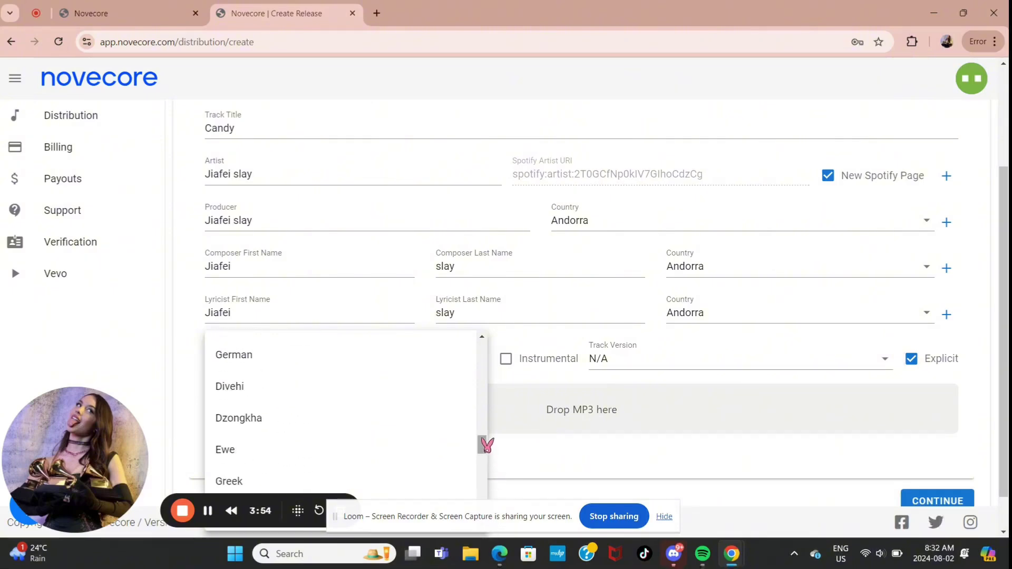
drag(483, 445, 487, 463)
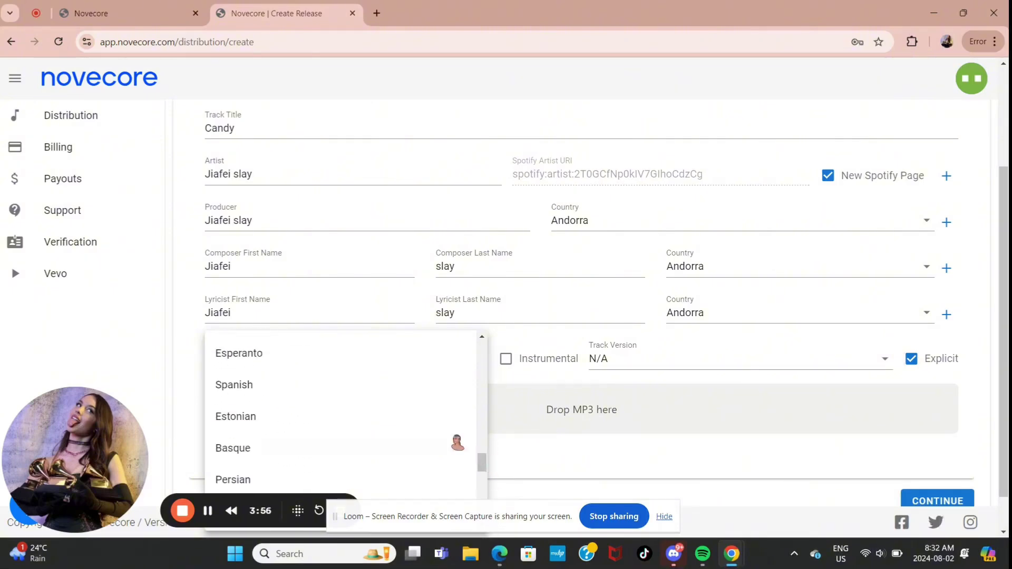
click(422, 389)
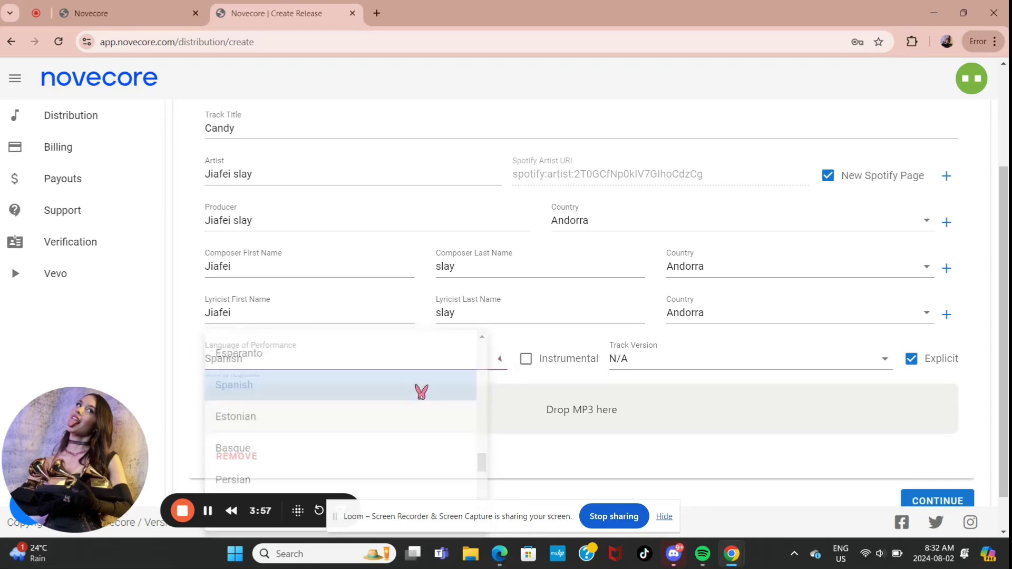
Upload the Funeral (1) (1).wav audio and advance to Stores & Services
click(552, 411)
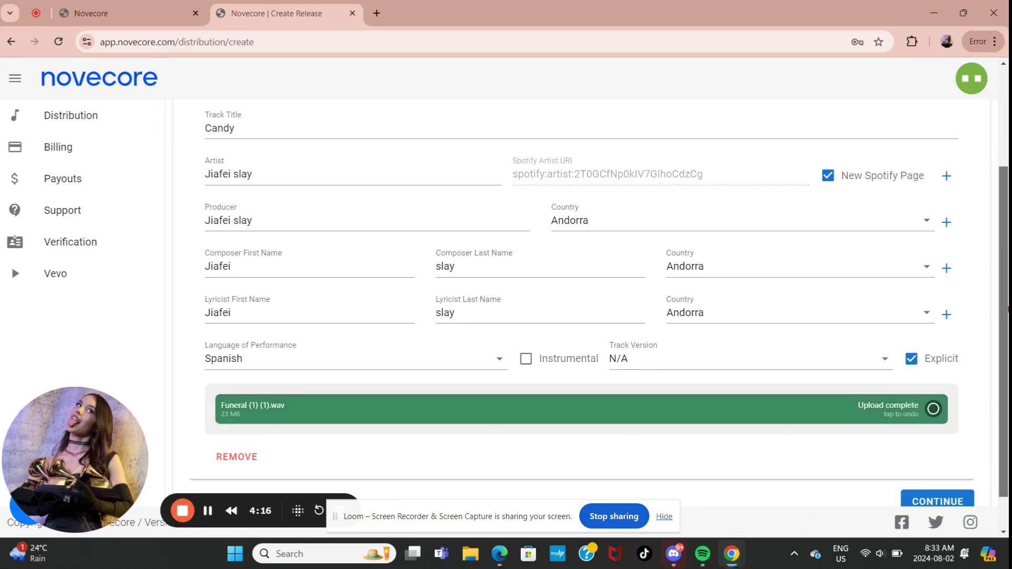
scroll(1008, 309, down, 1)
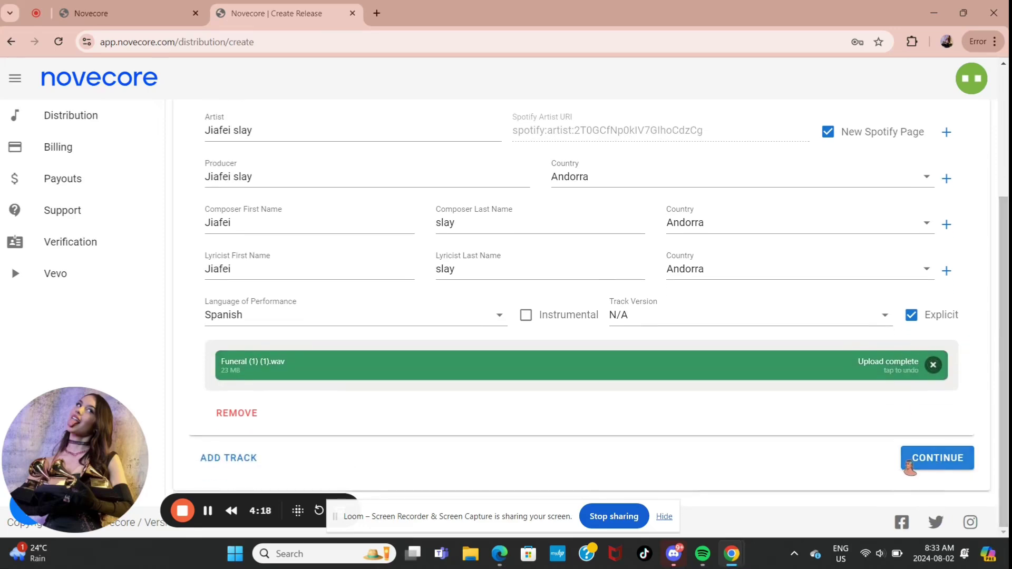
click(934, 460)
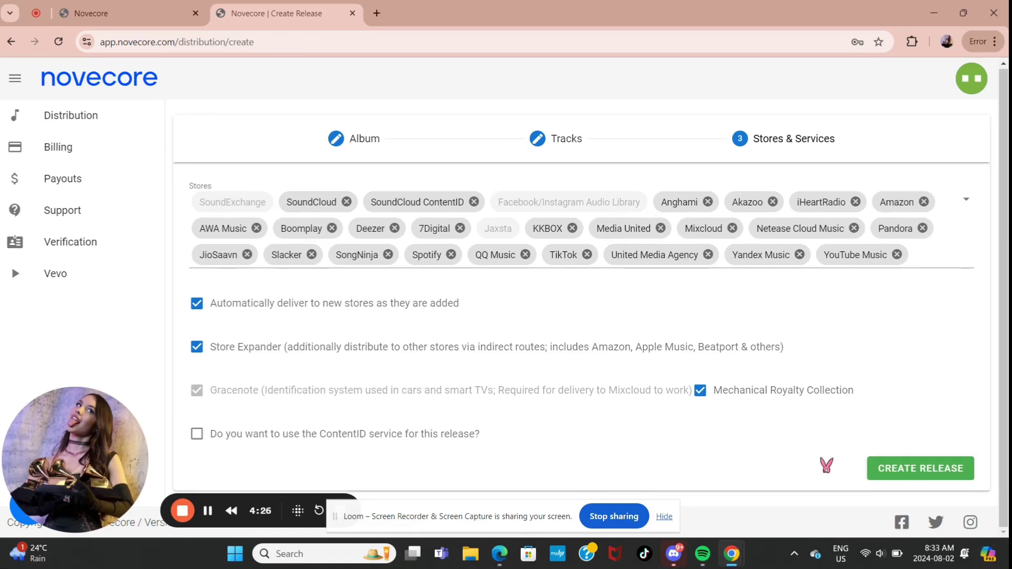
Keep the default stores and submit Create Release
click(908, 469)
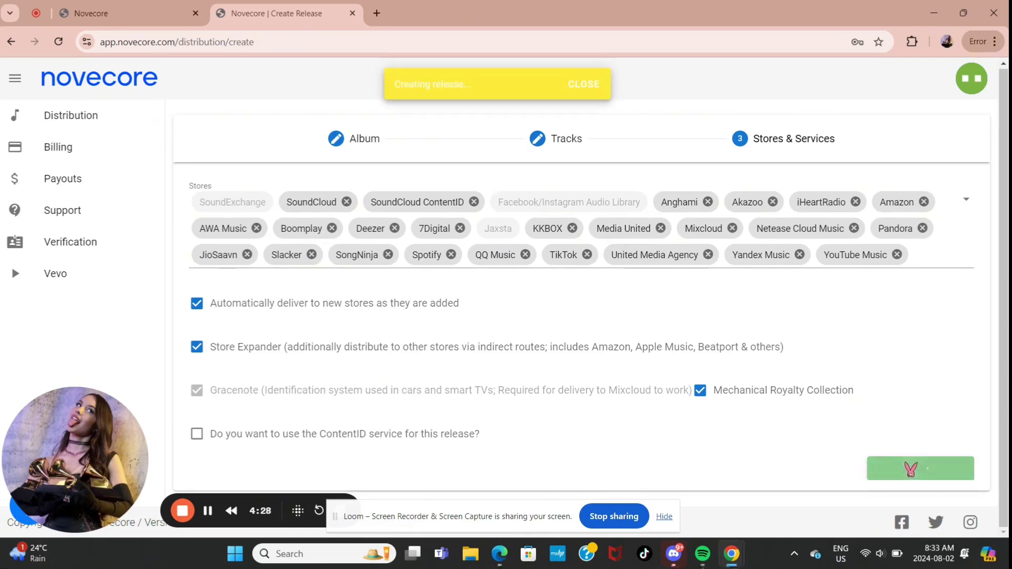